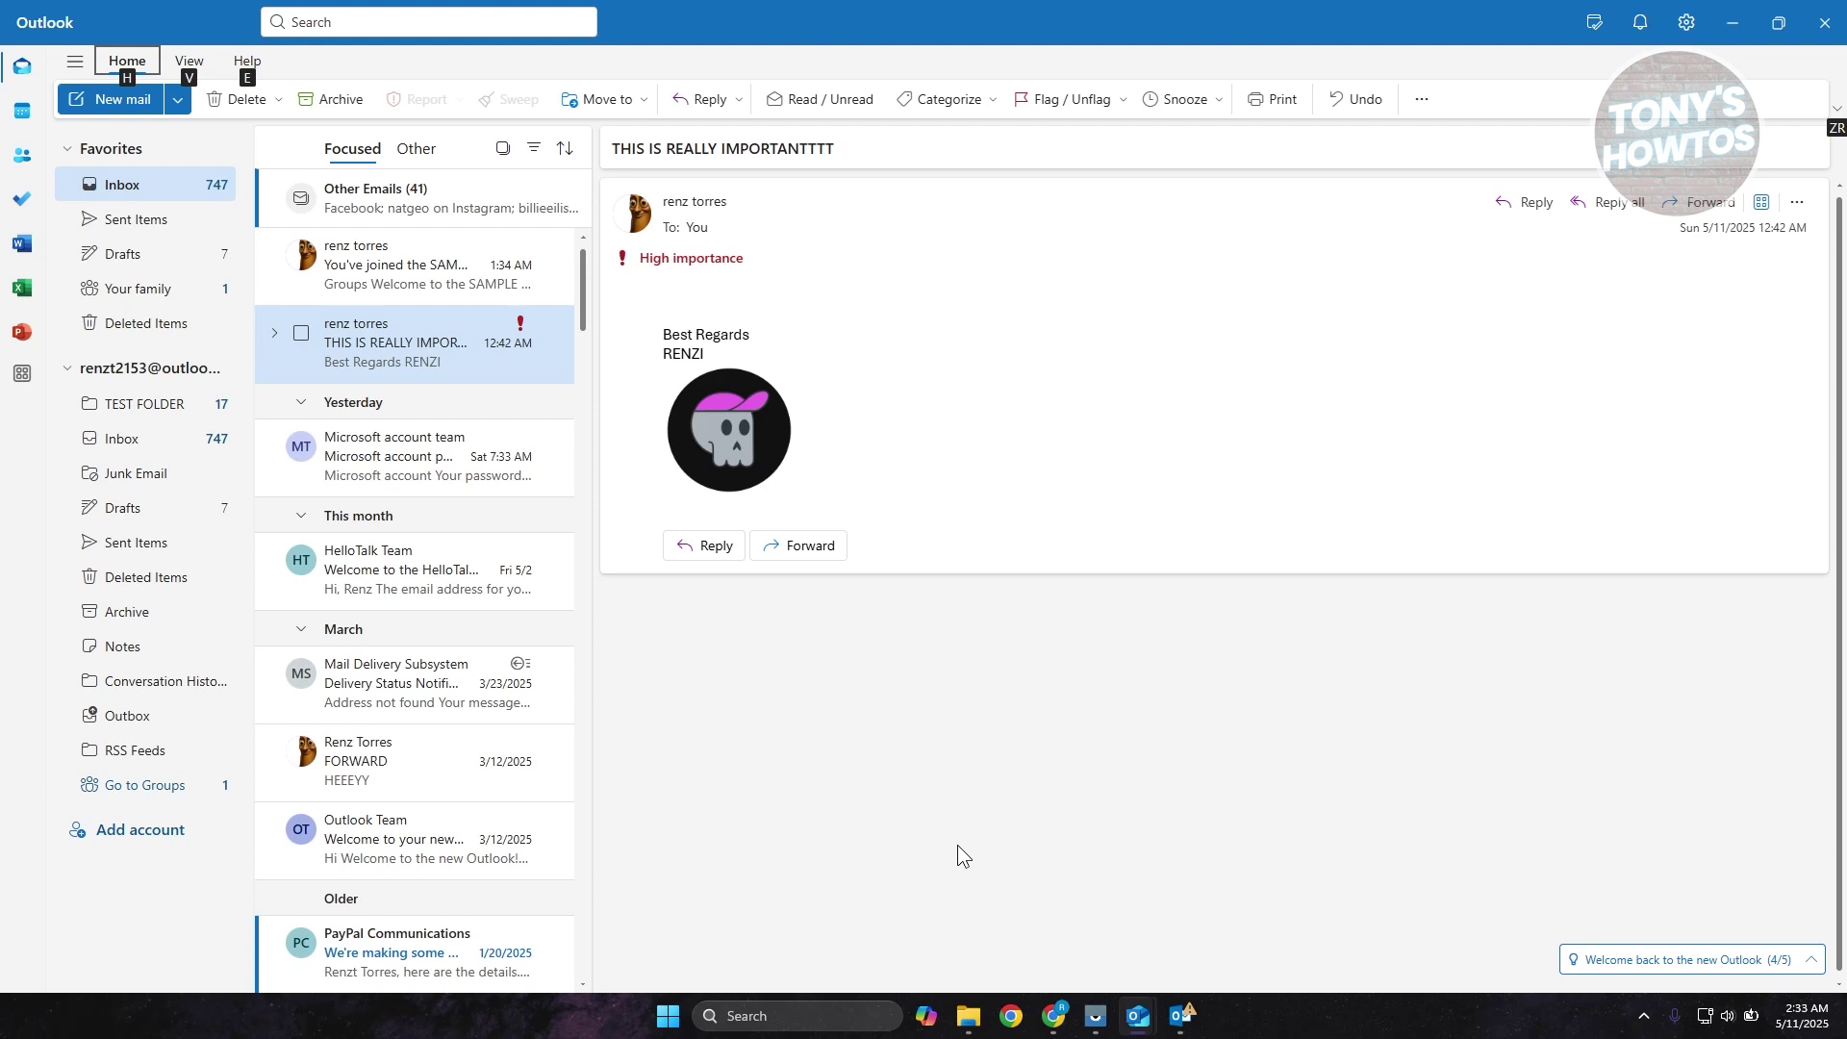
left_click(830, 21)
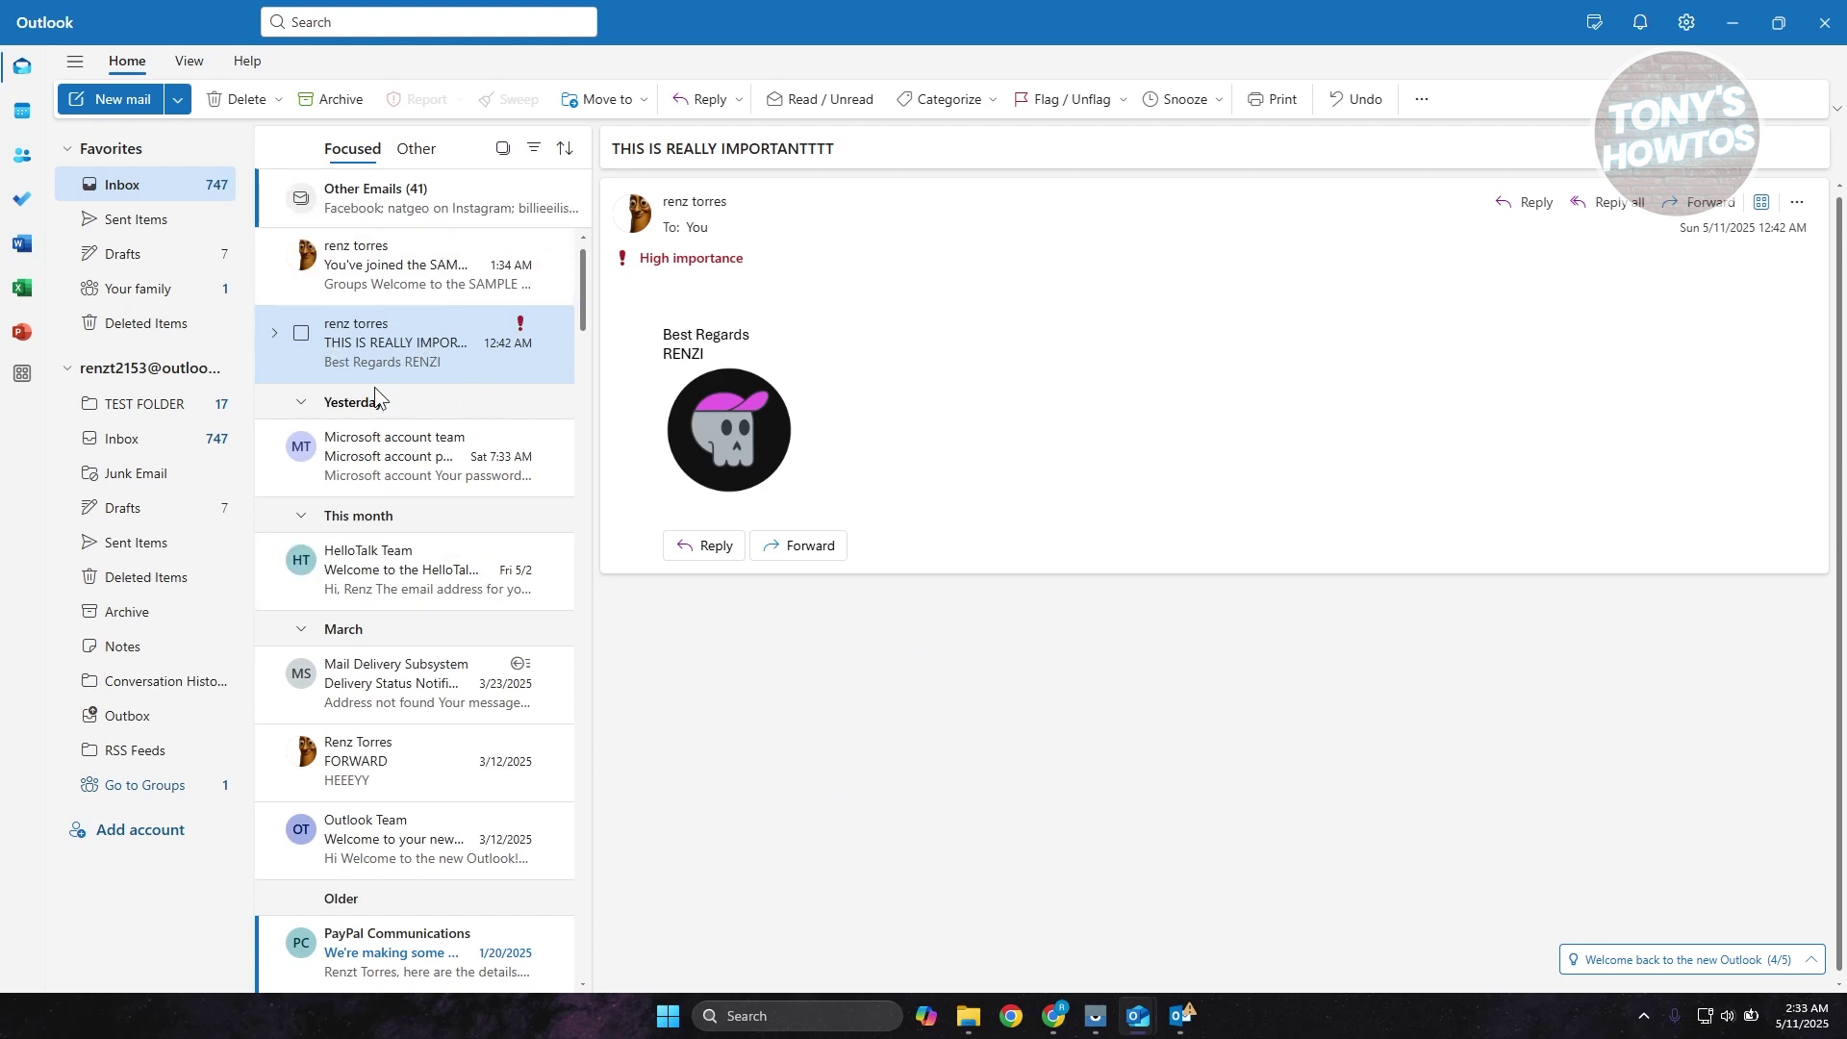
left_click(1529, 205)
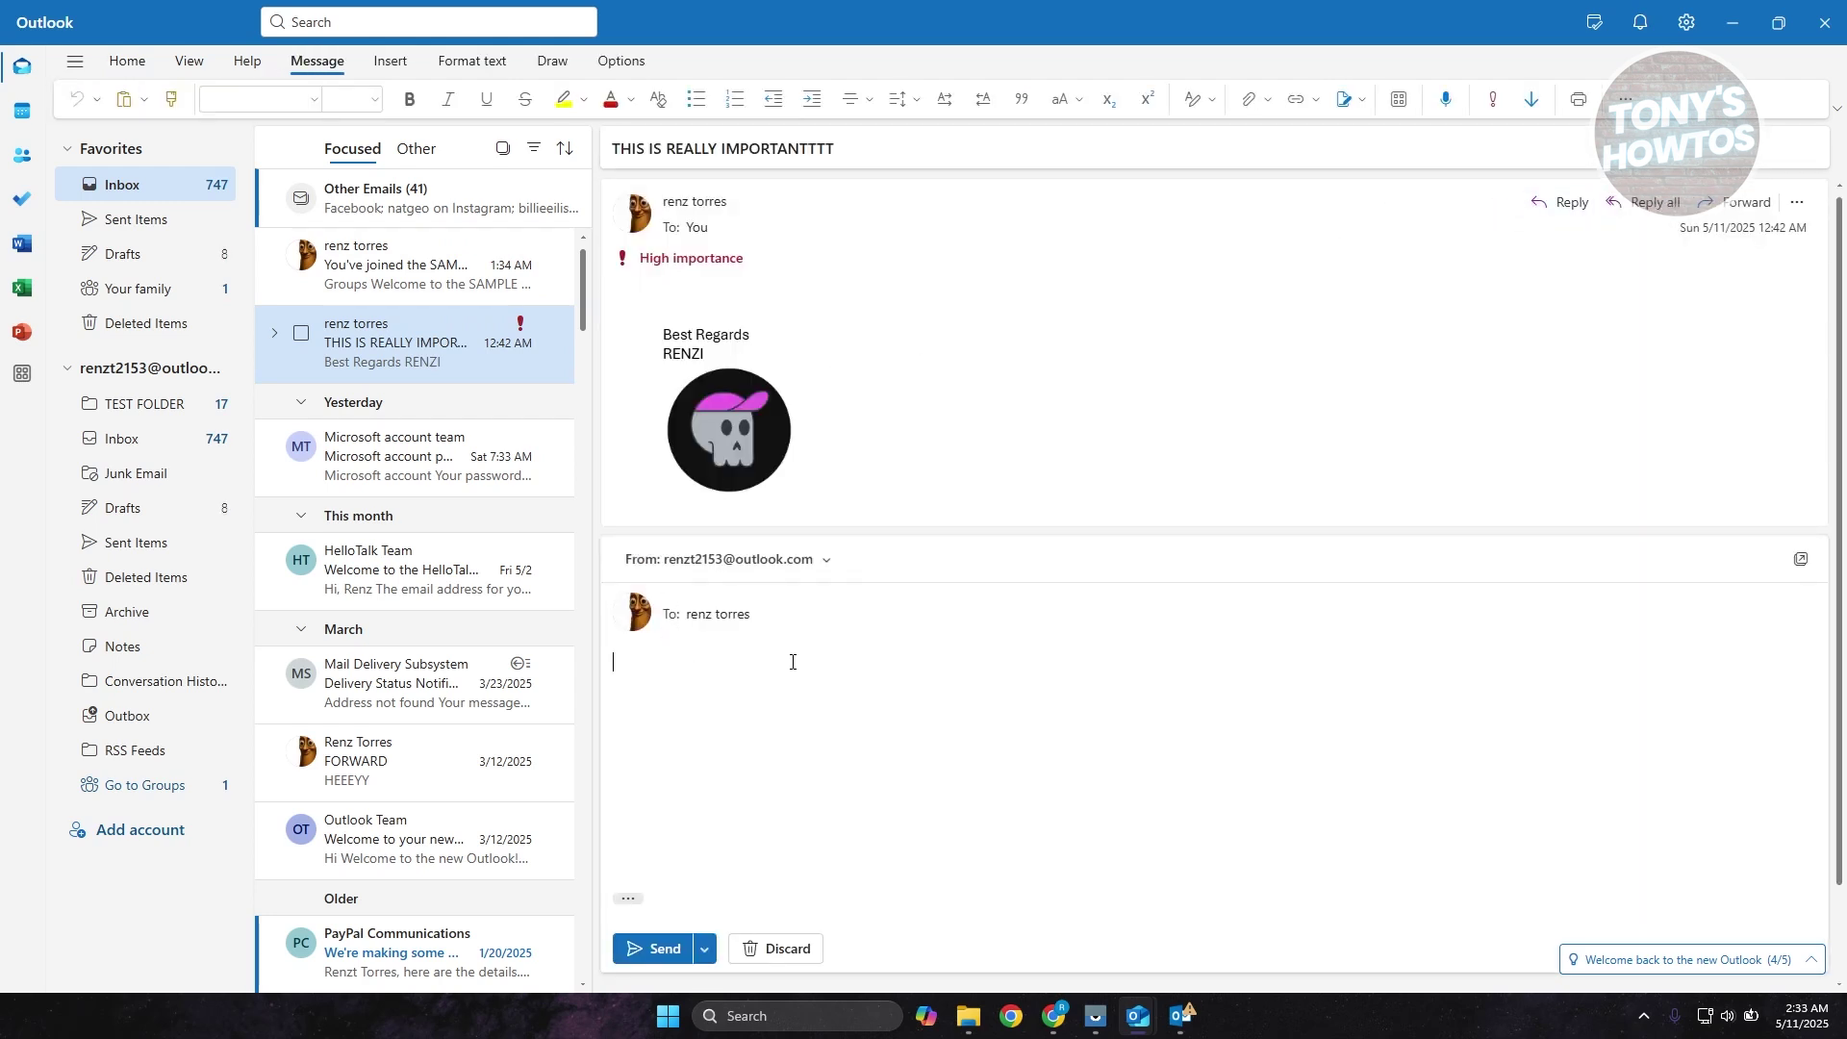
scroll(791, 661, "down", 1)
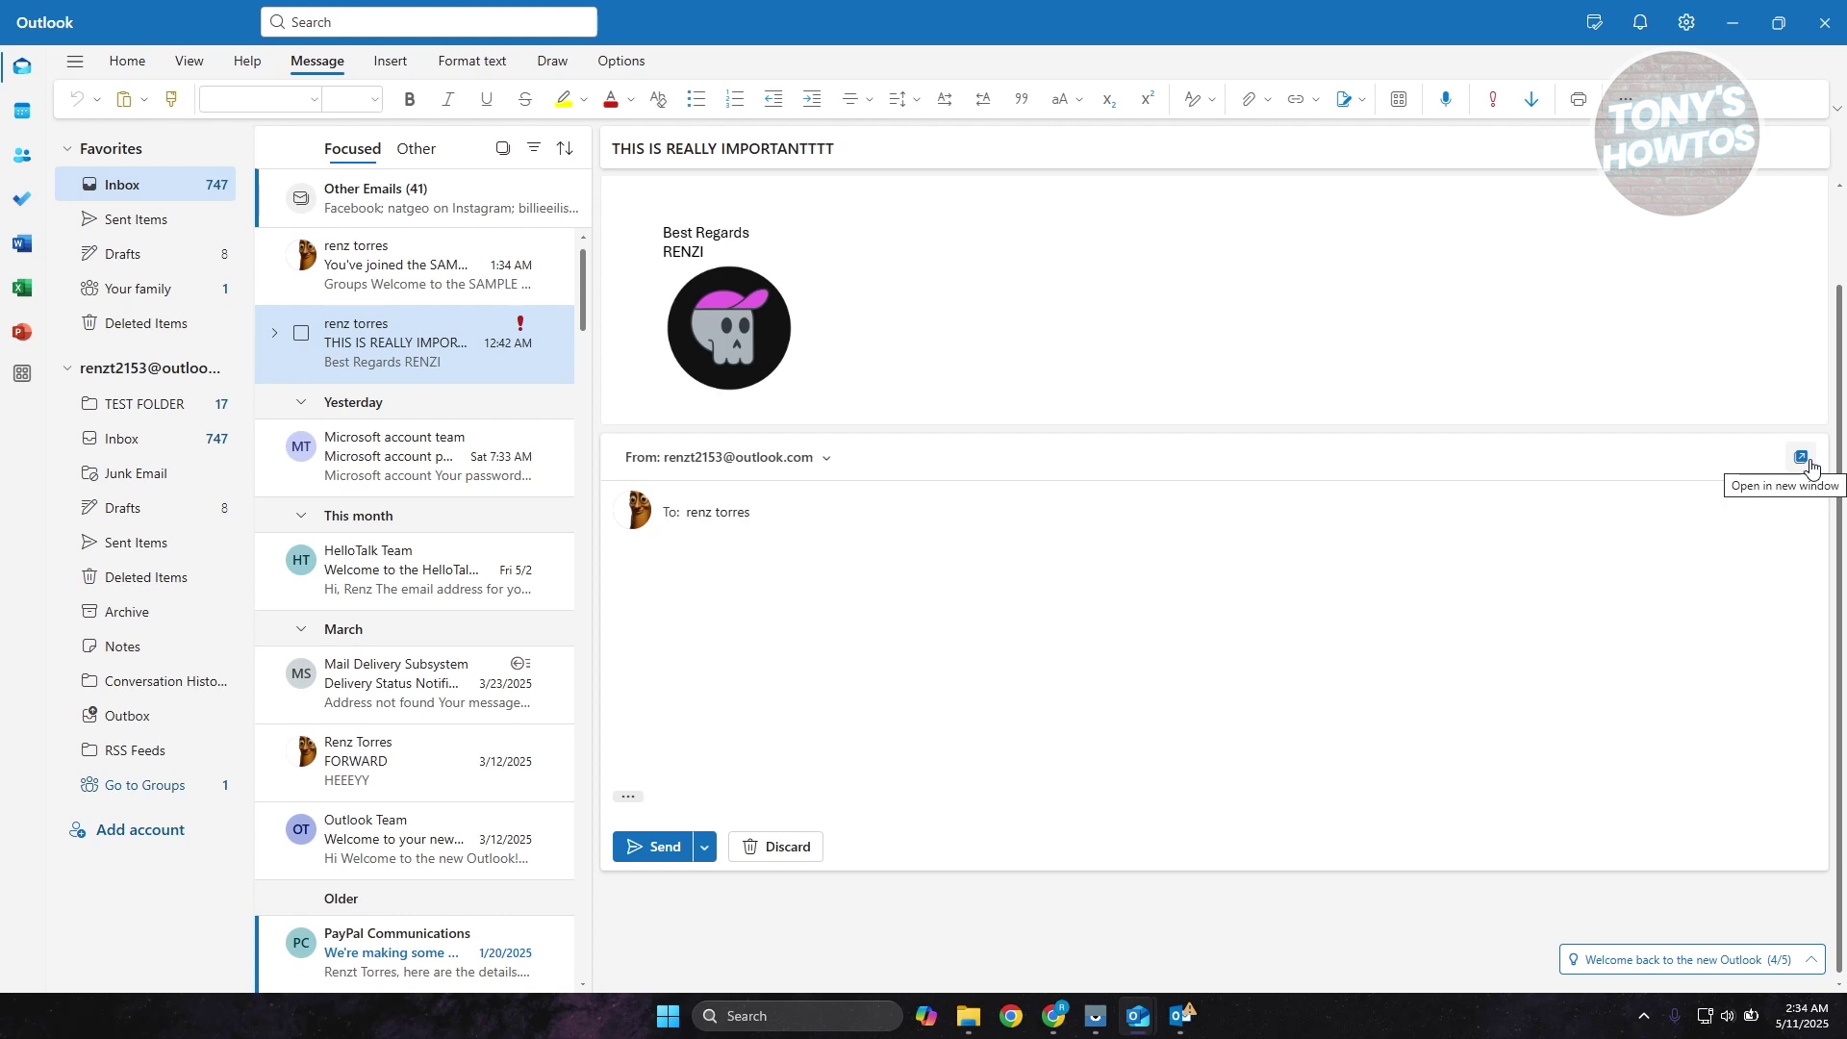
left_click(1804, 458)
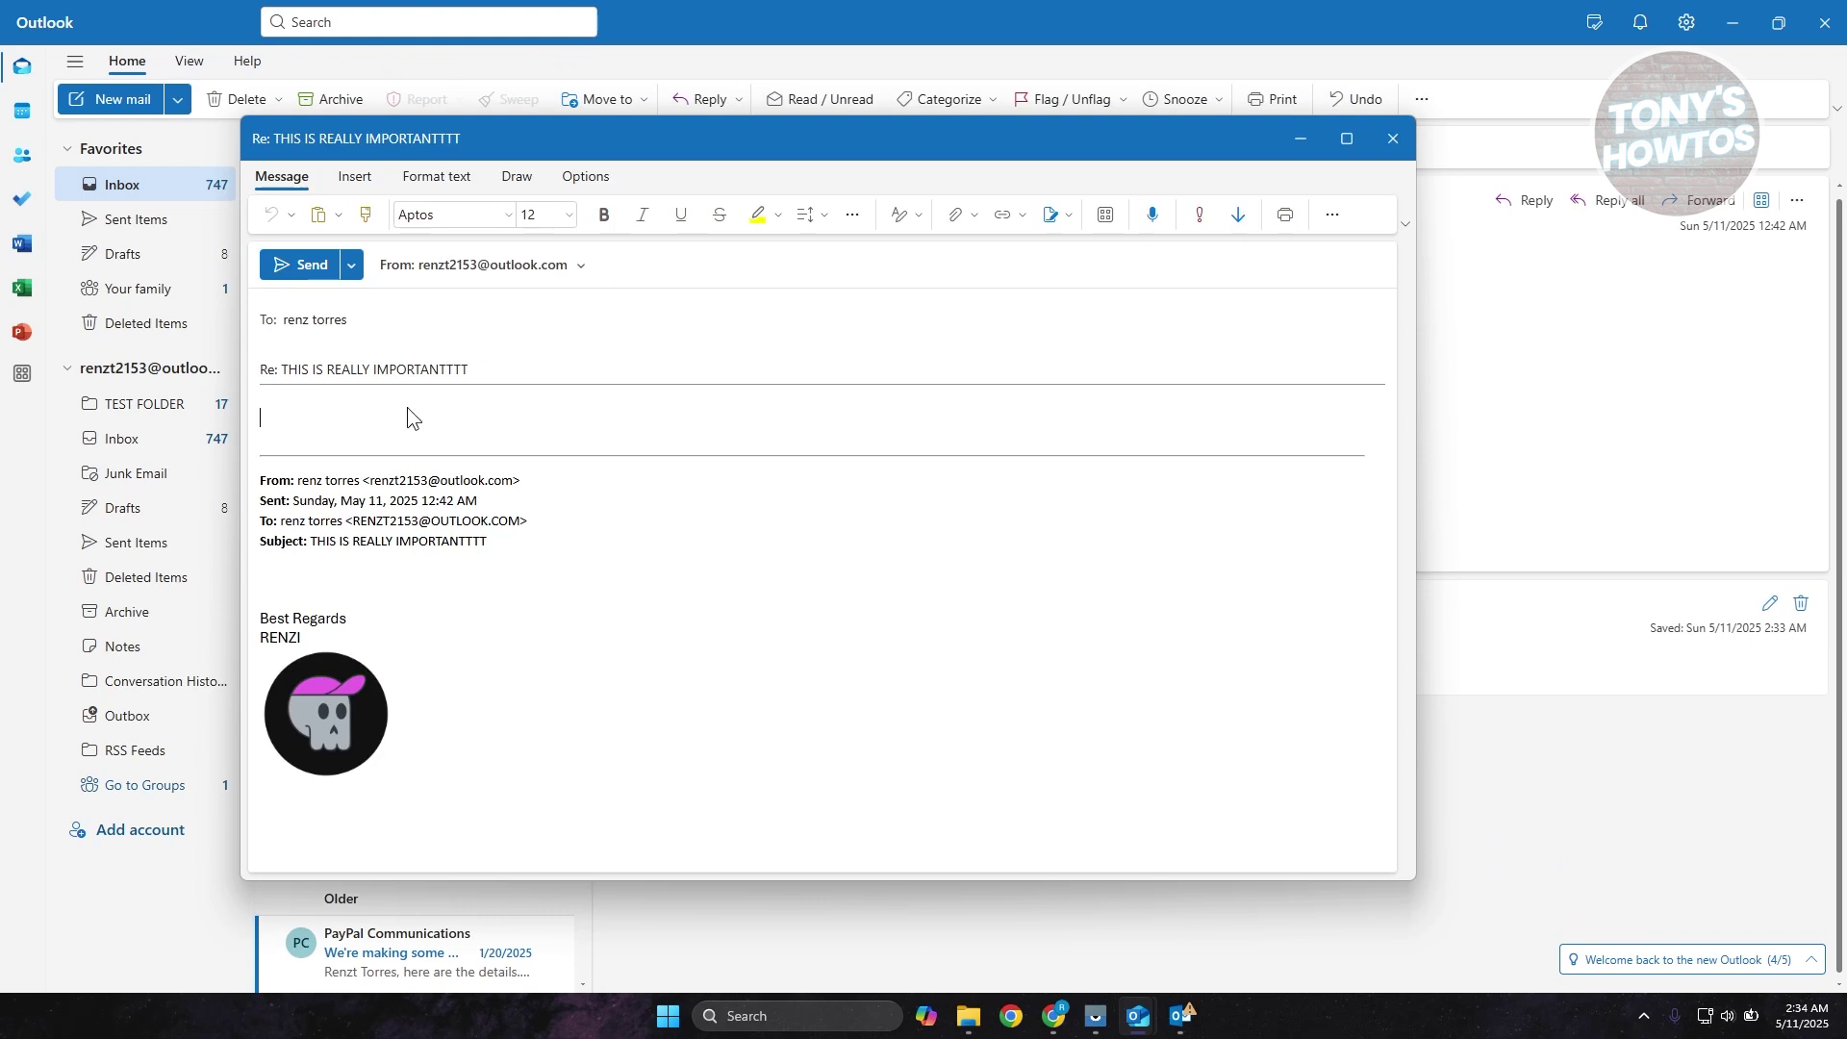
left_click(499, 374)
left_click_drag(499, 372, 259, 370)
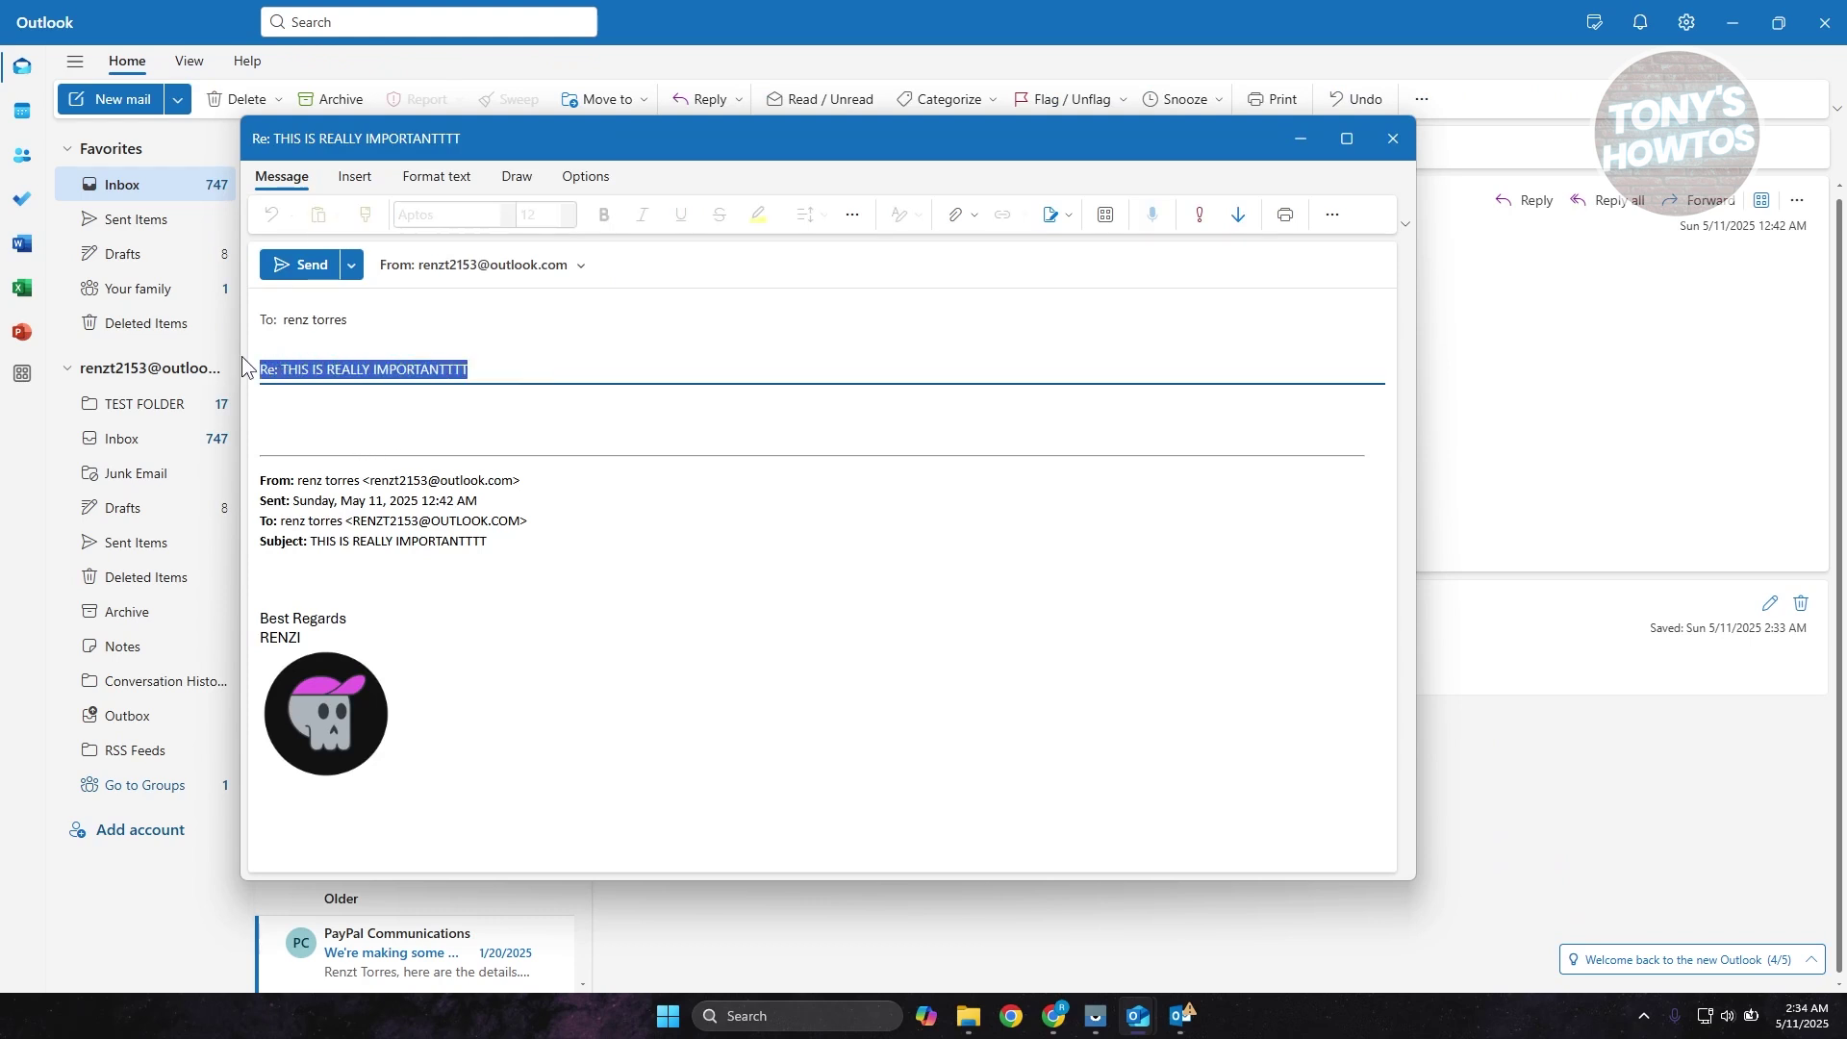
left_click(535, 365)
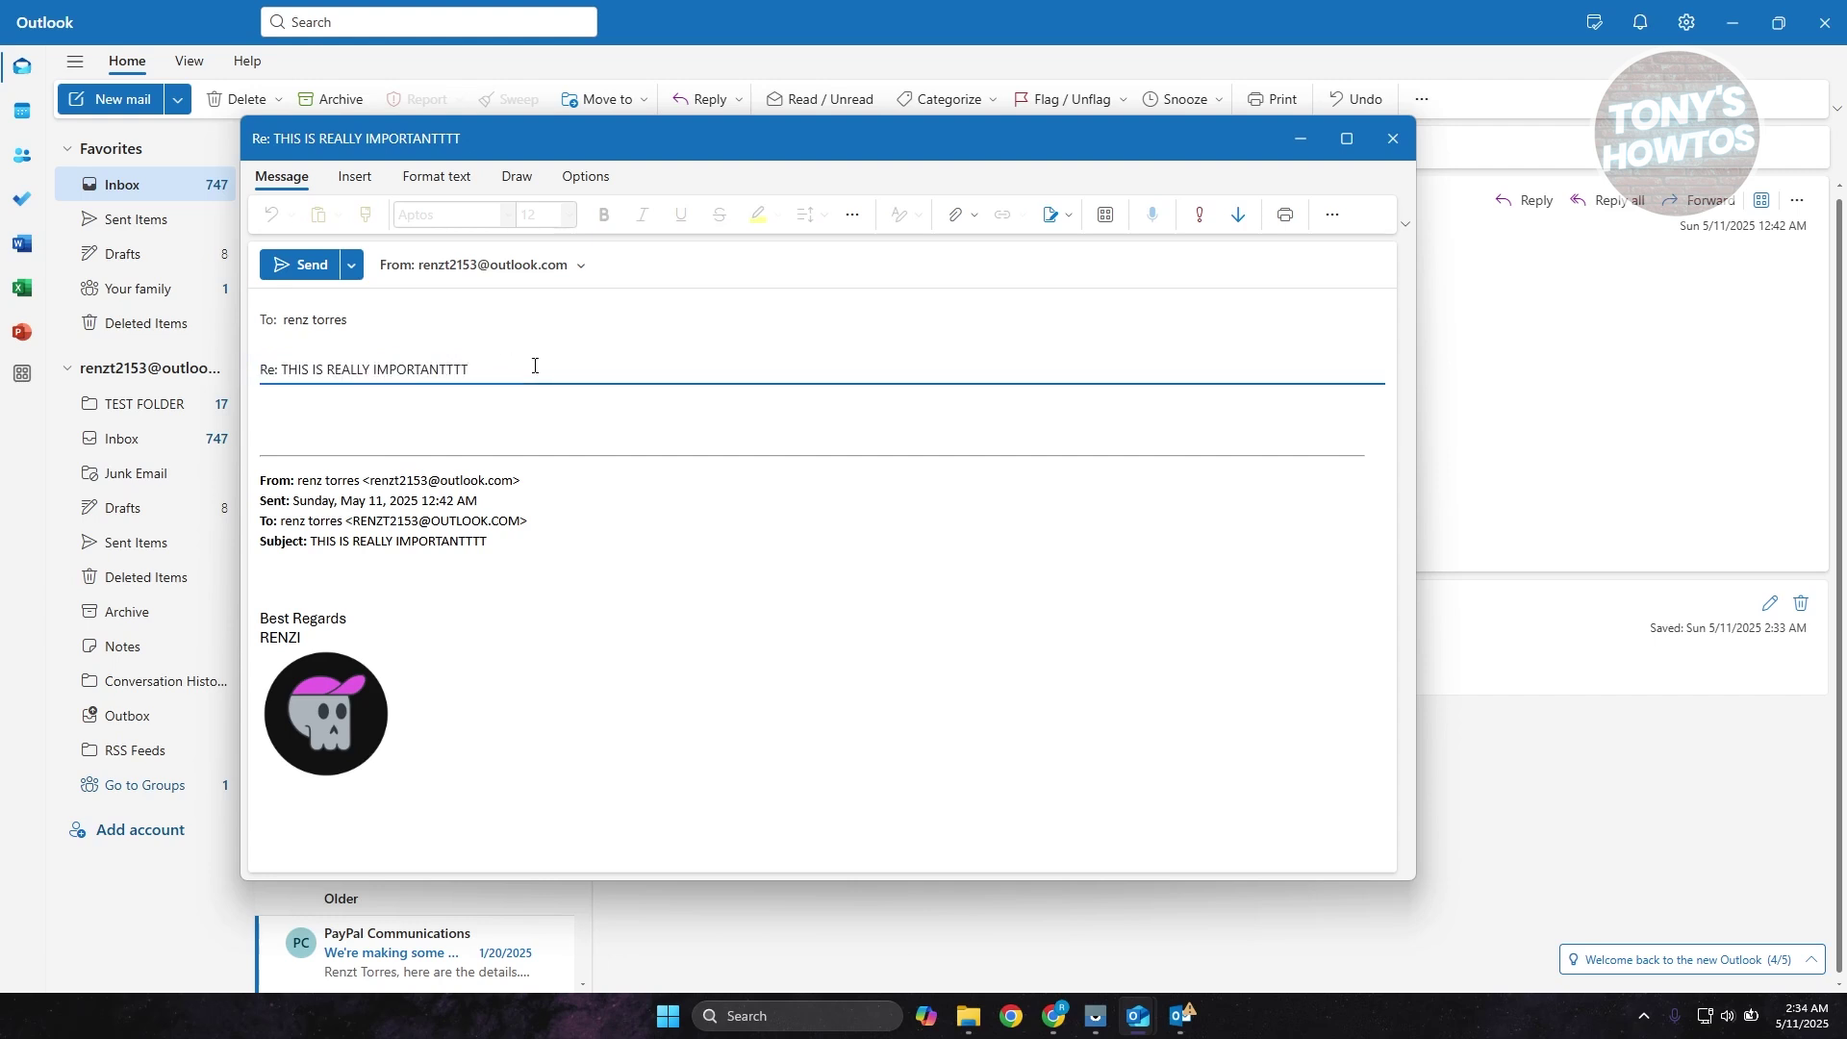
type(" test")
right_click(553, 363)
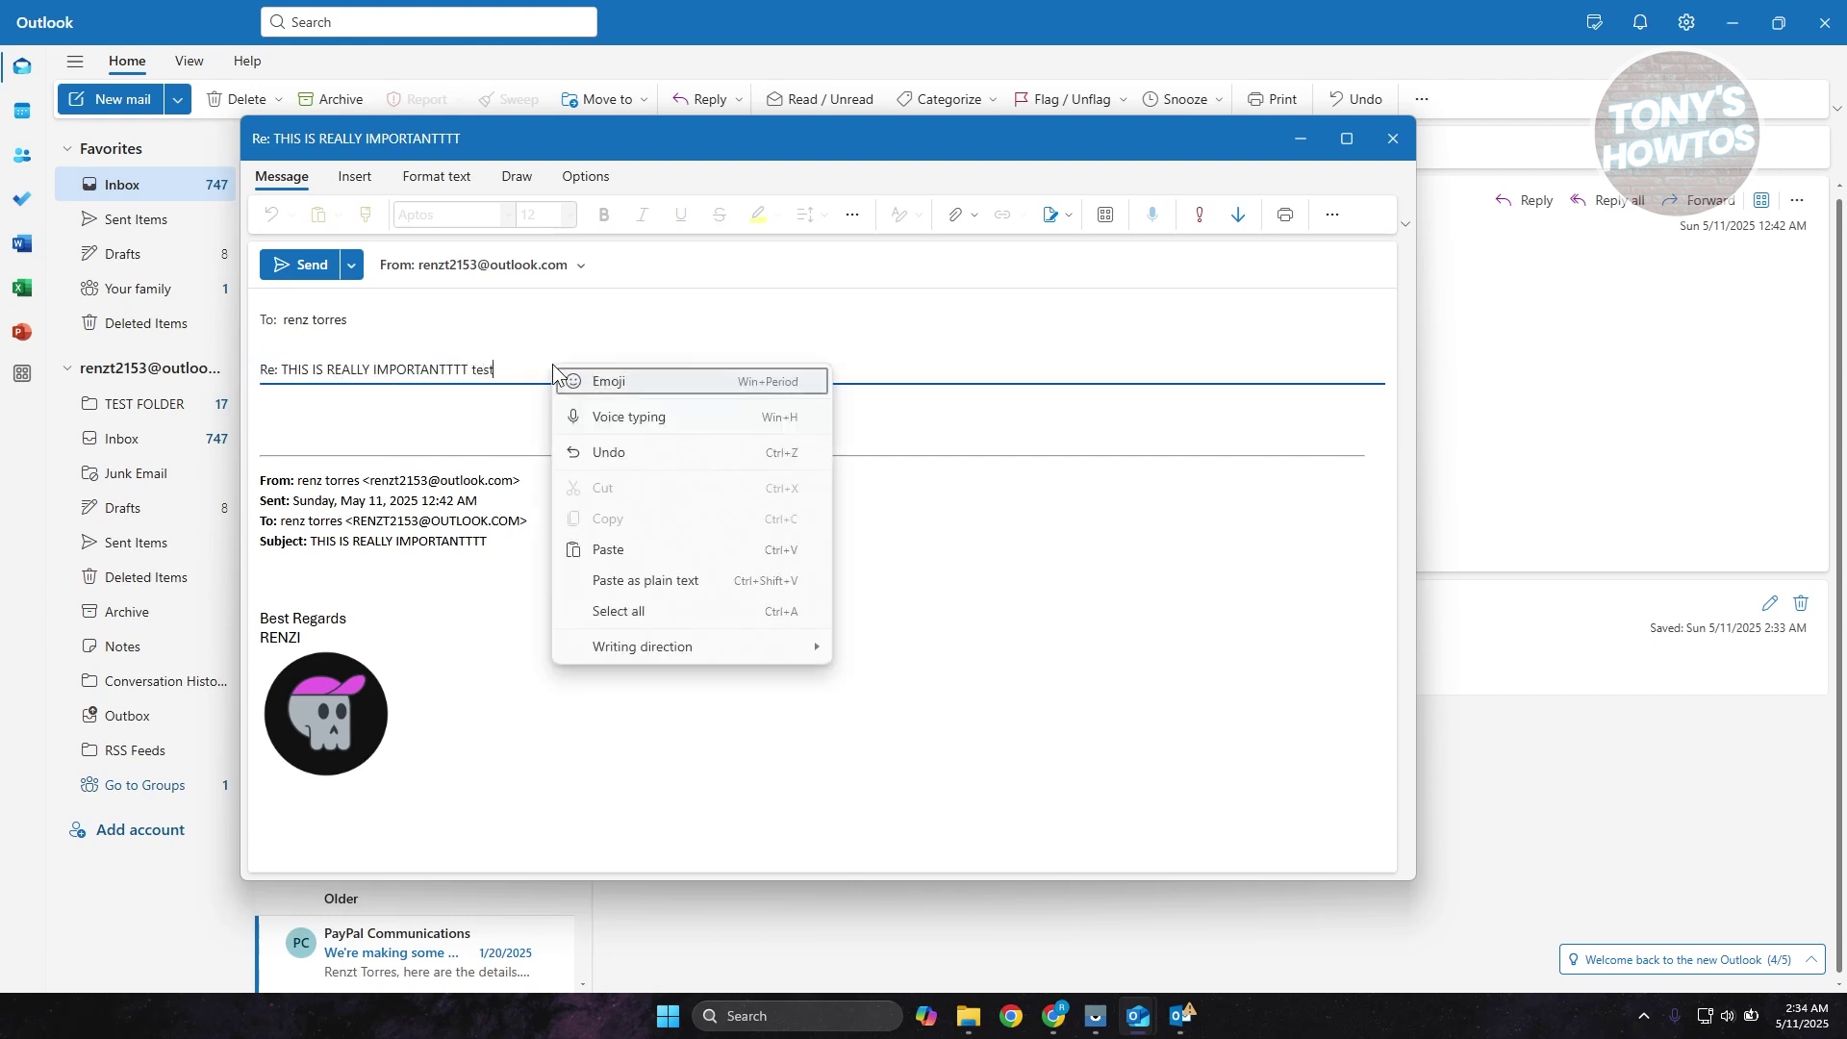
left_click(481, 408)
left_click(365, 320)
key("ctrl+v")
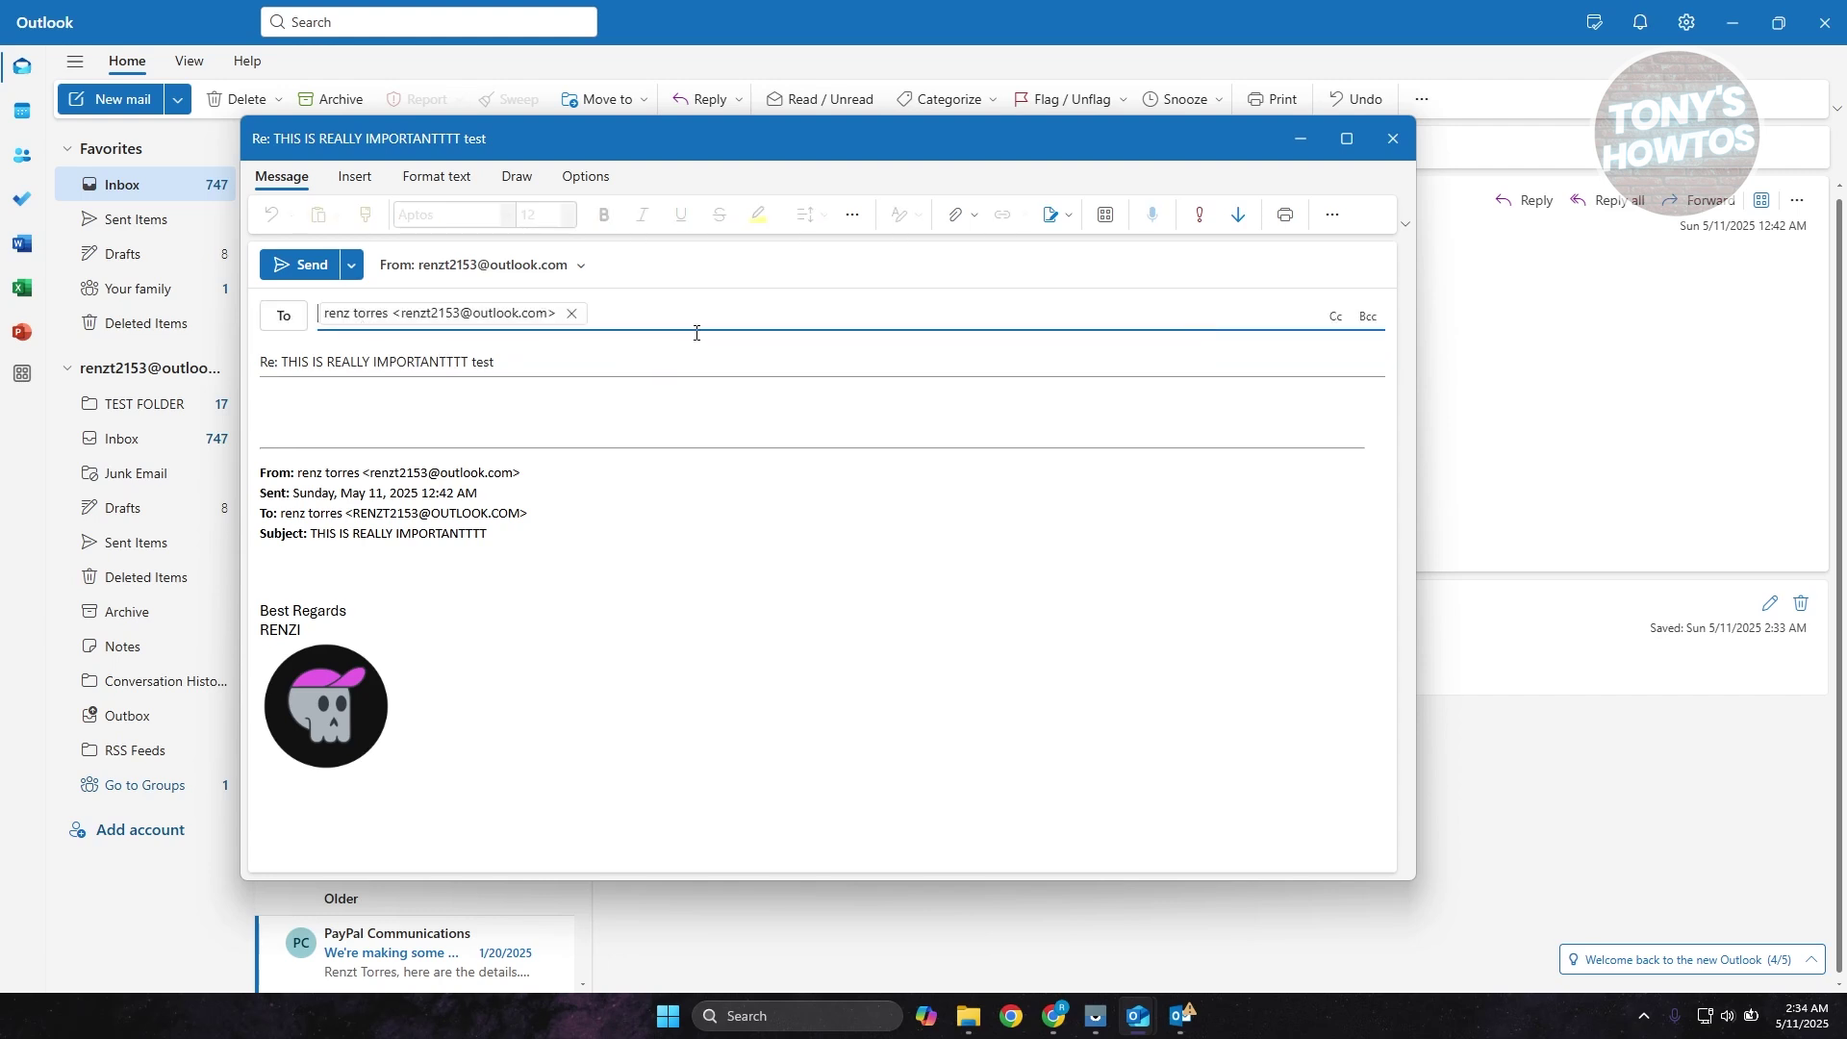
left_click(356, 414)
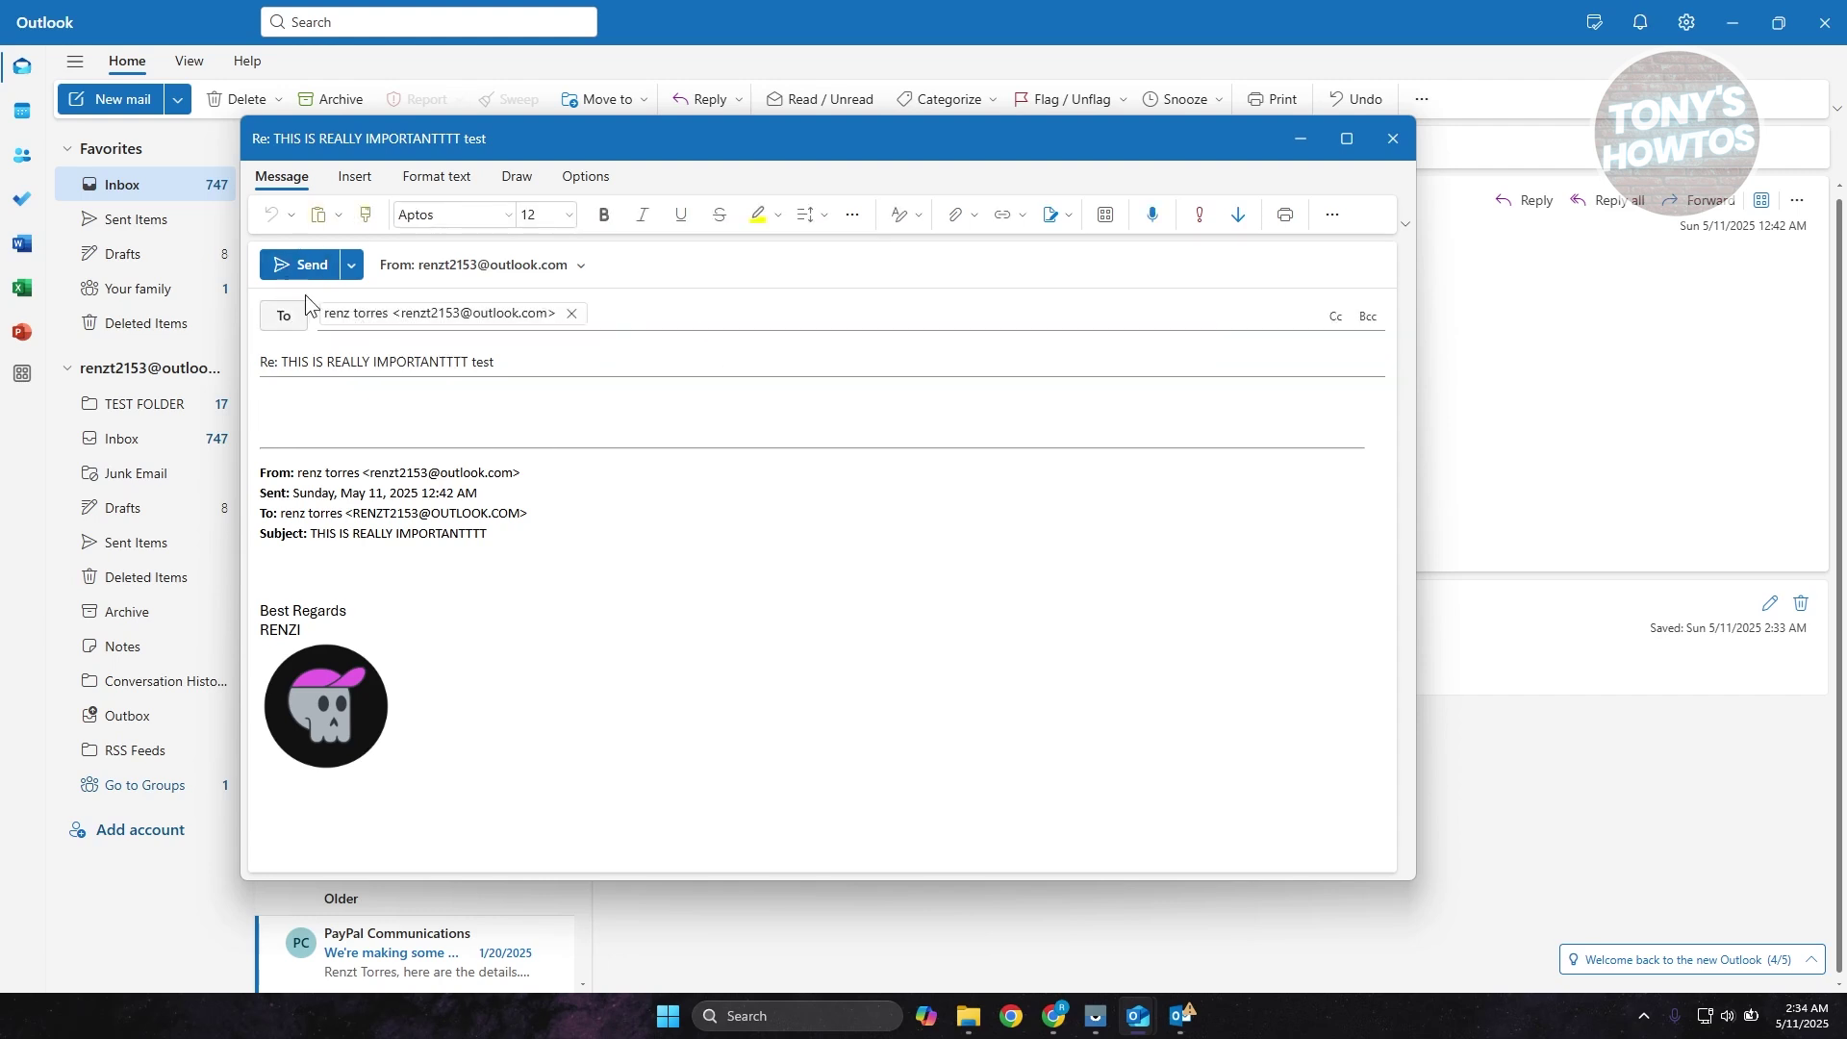